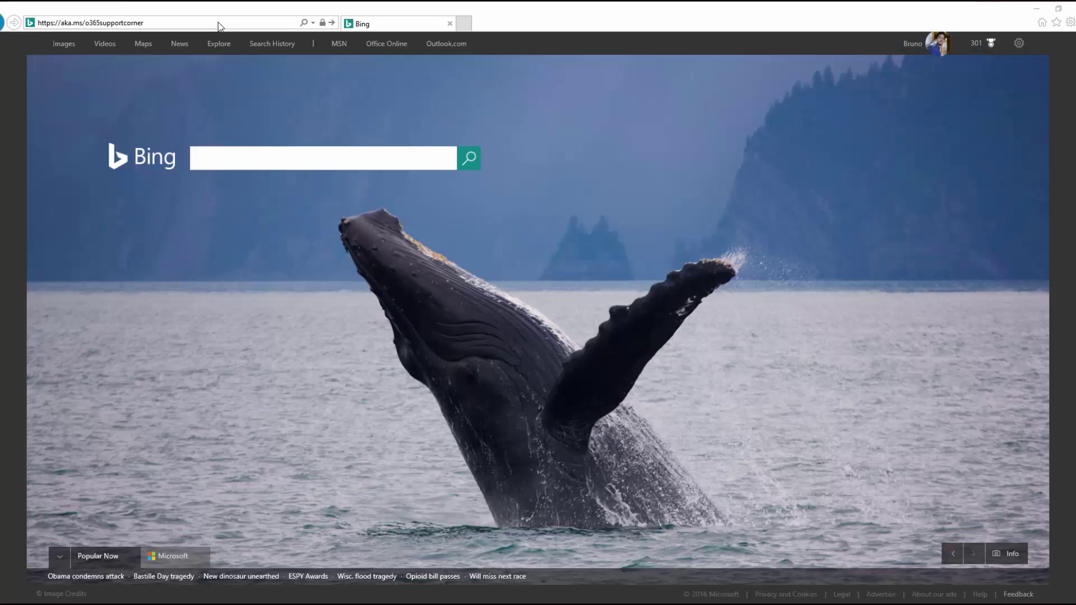
Step: Load aka.ms/o365supportcorner and scroll through the Office 365 Support Corner wiki's video and webcast lists
click(219, 23)
key(Return)
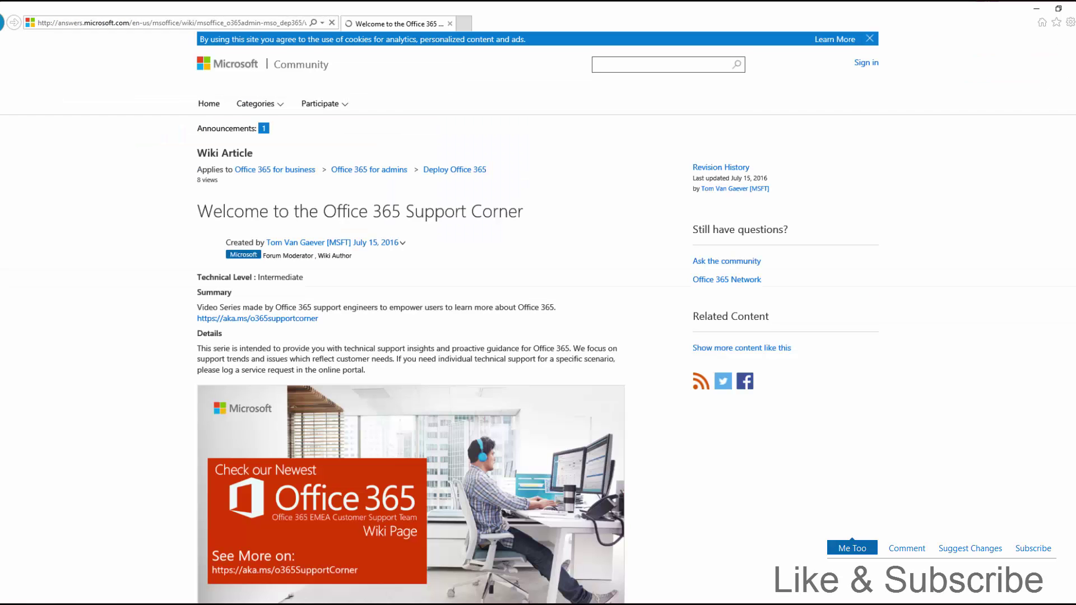
scroll(855, 549, down, 4)
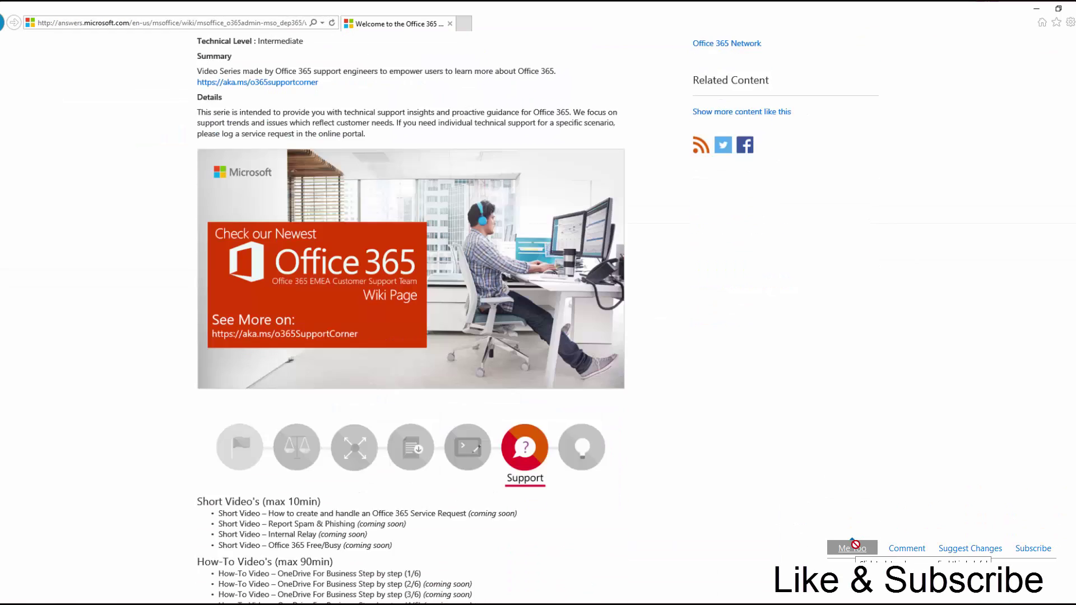
scroll(854, 549, down, 3)
scroll(855, 546, down, 2)
scroll(908, 548, down, 1)
scroll(969, 549, down, 2)
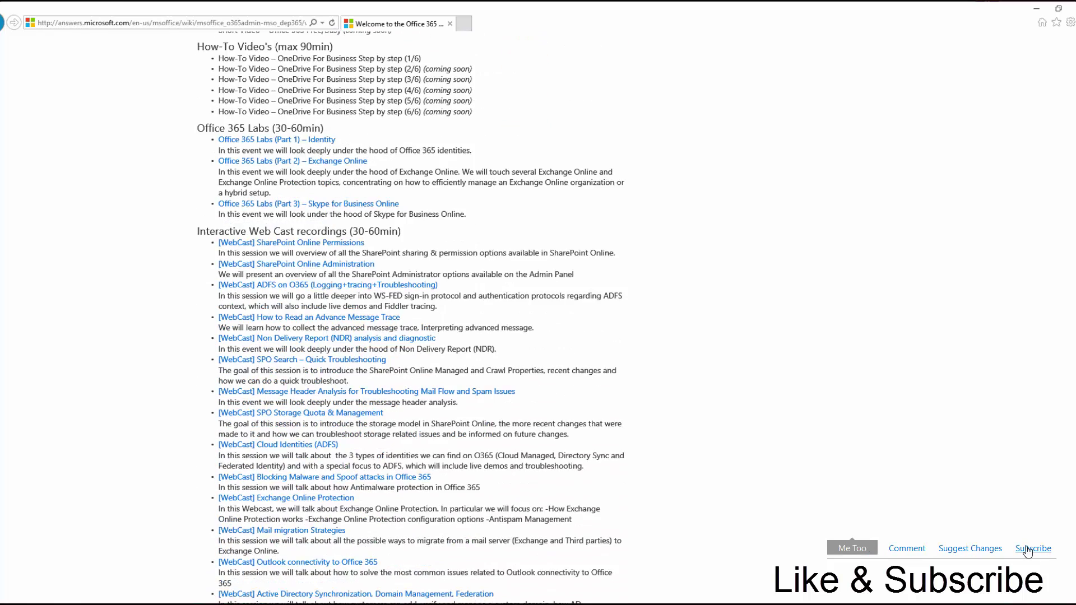
scroll(1033, 552, down, 2)
scroll(585, 451, down, 1)
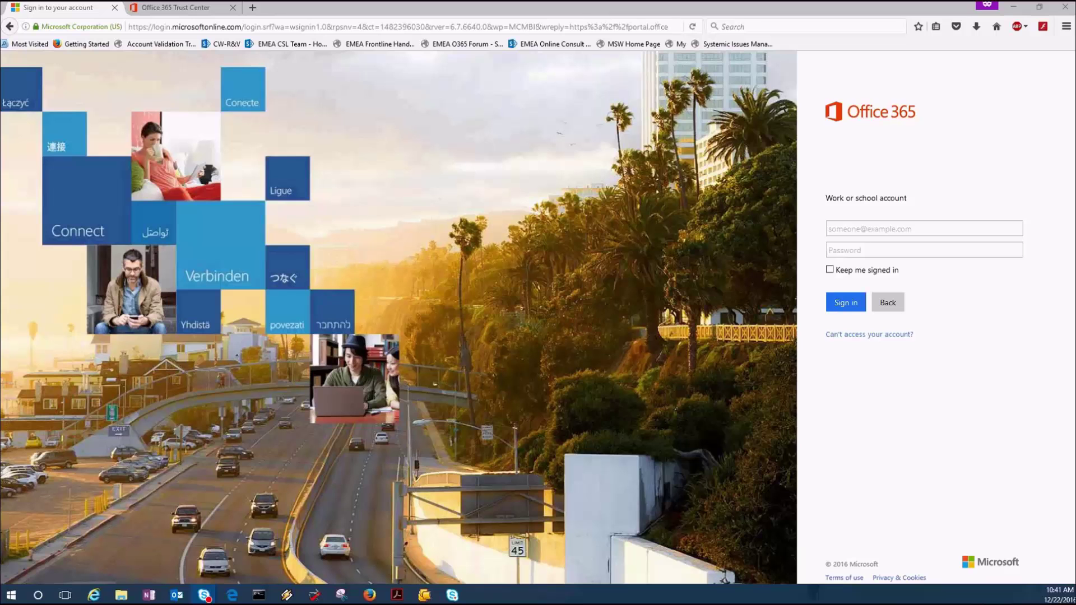
click(848, 229)
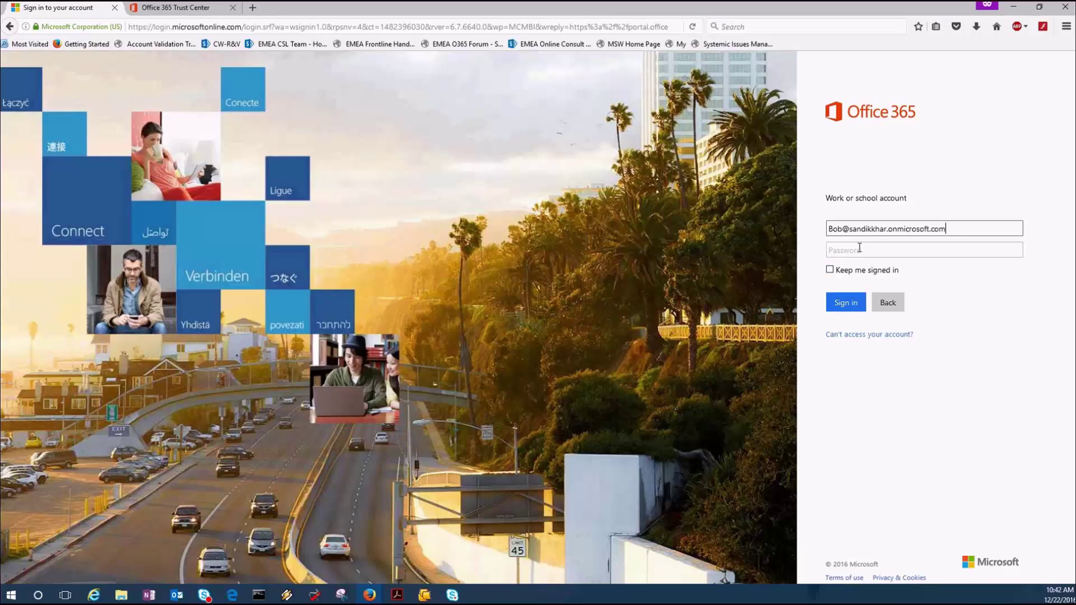
click(860, 250)
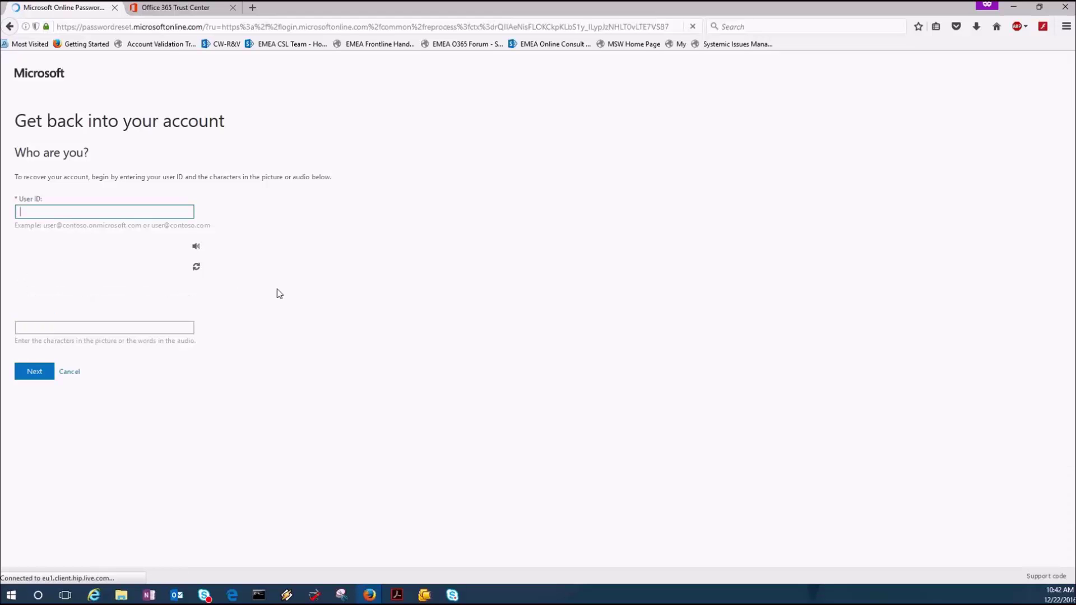
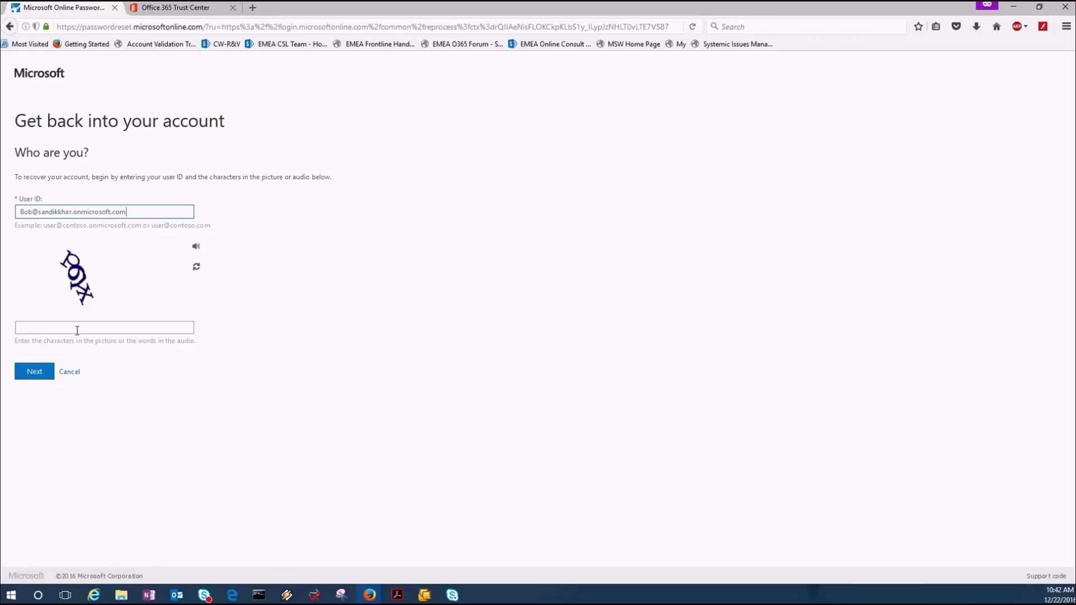
click(77, 330)
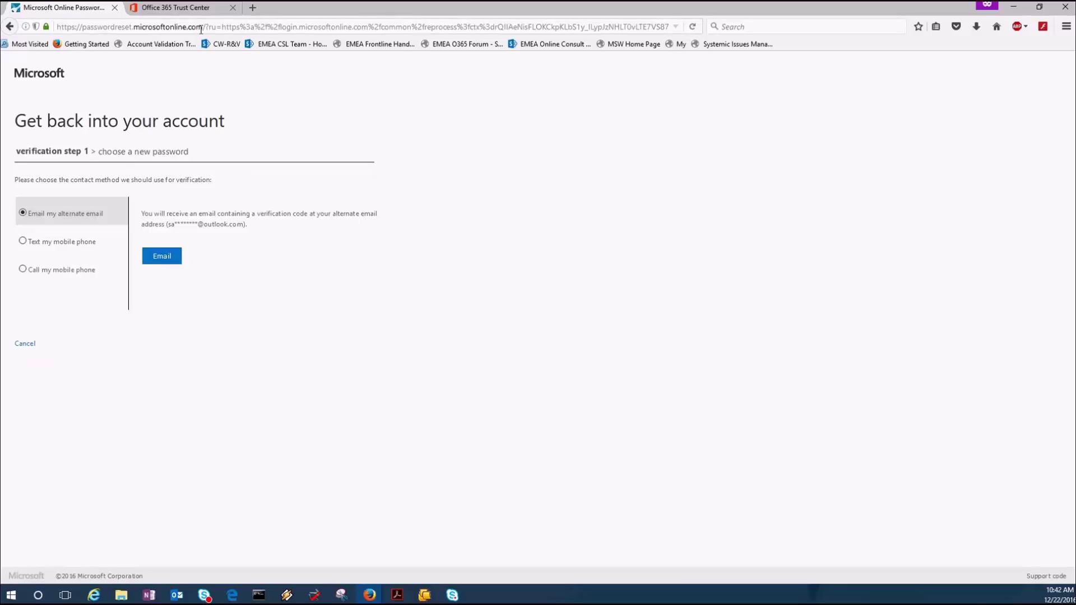
click(162, 257)
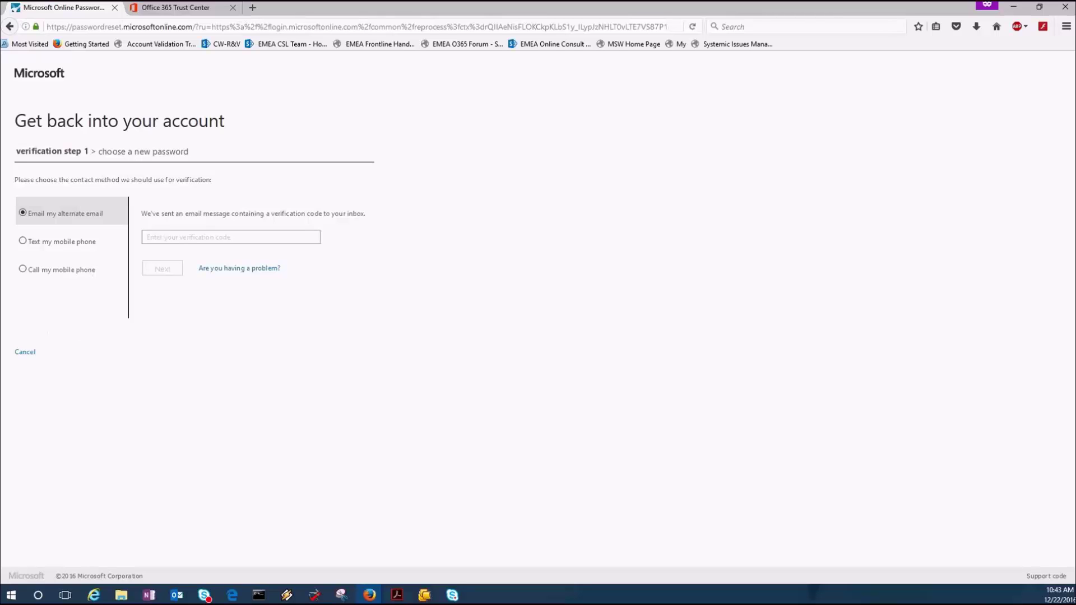
click(232, 594)
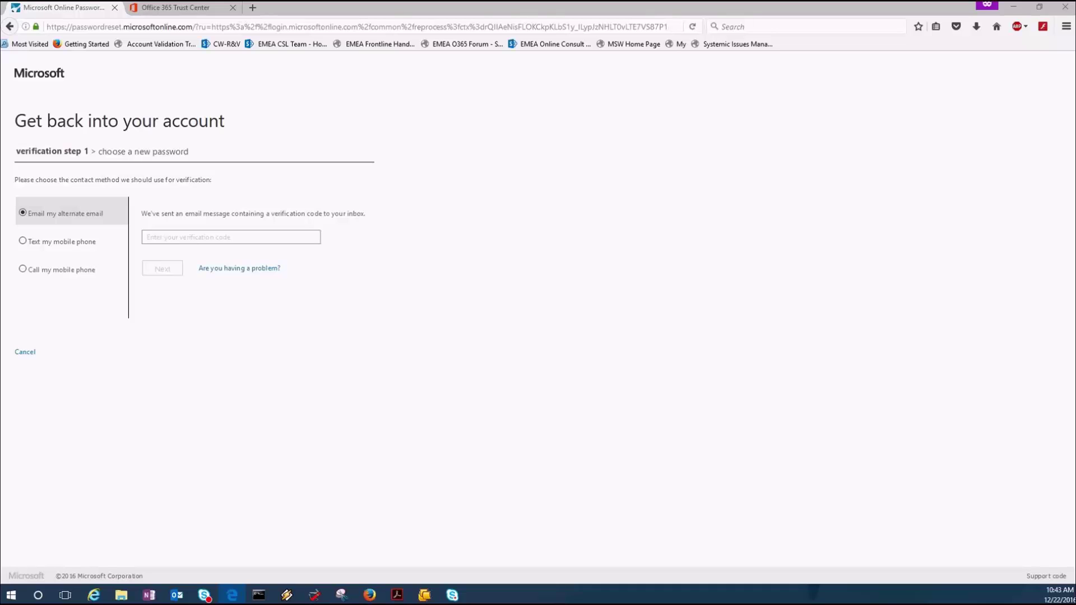
click(216, 239)
key(Return)
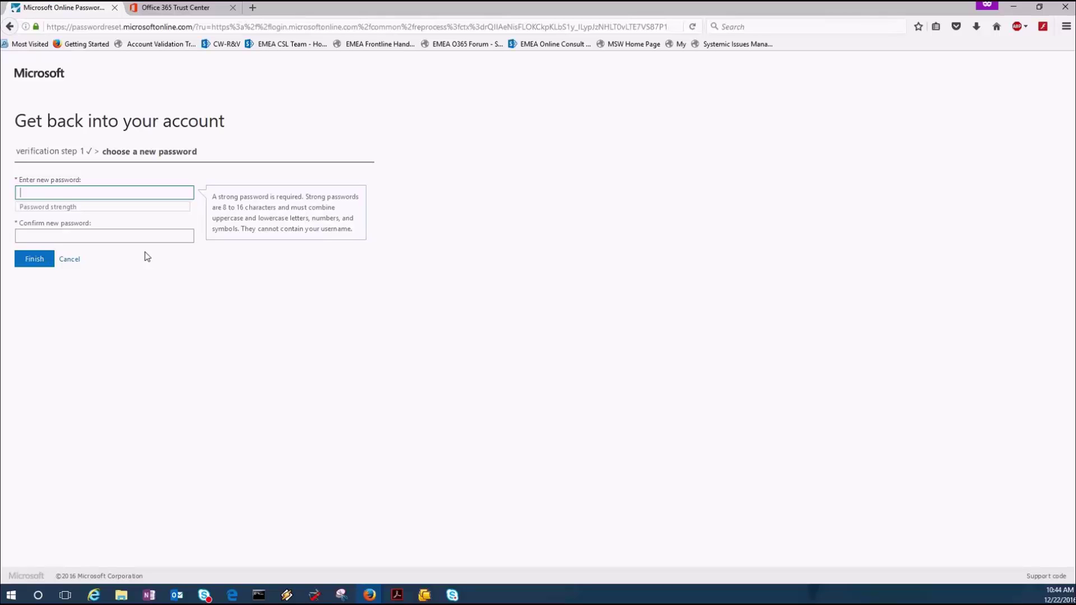
Step: Enter and confirm a new 10-character password, then return to the sign-in page
text(•••••••••)
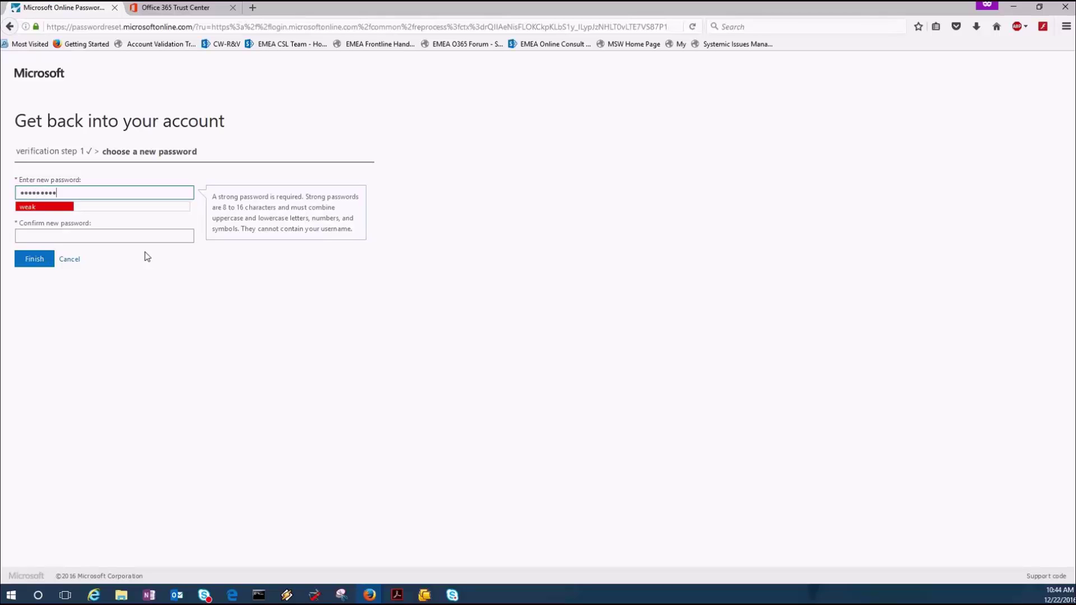
text(•)
key(Tab)
text(••)
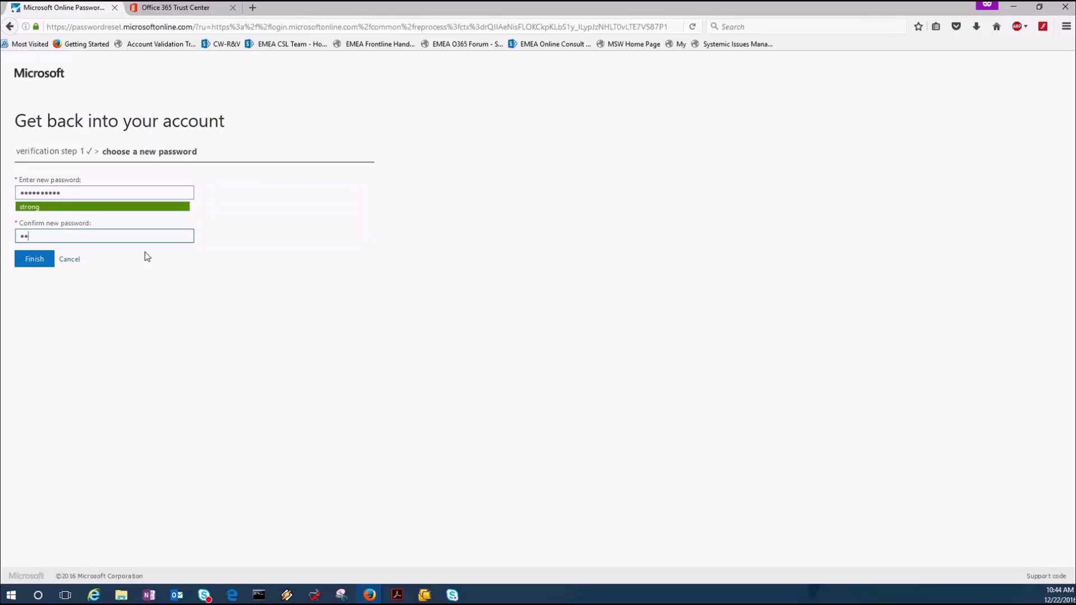
text(•••••••)
text(•)
key(Return)
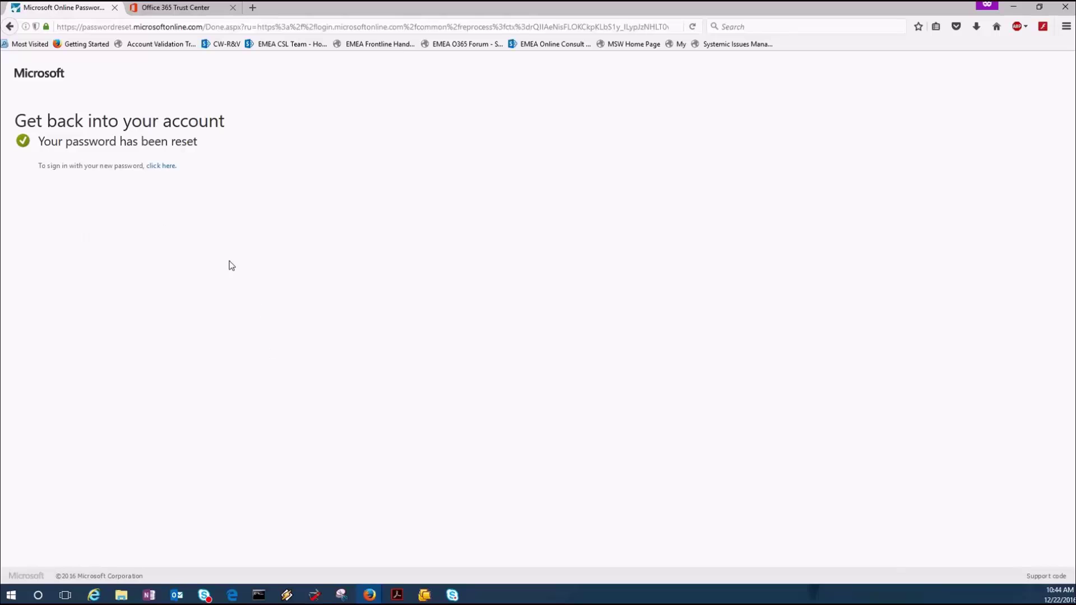
click(162, 167)
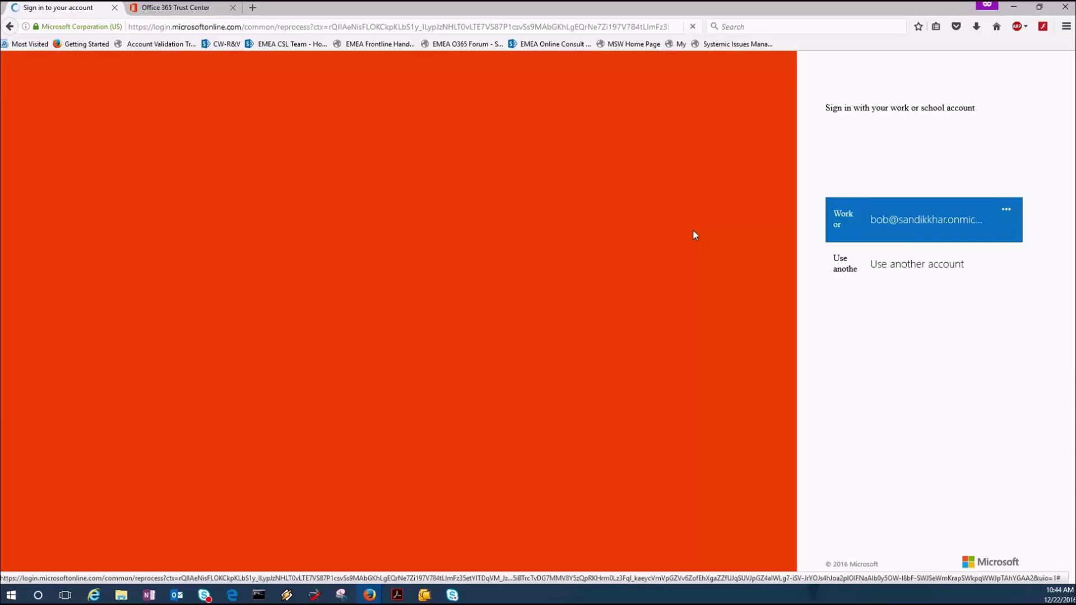
key(Return)
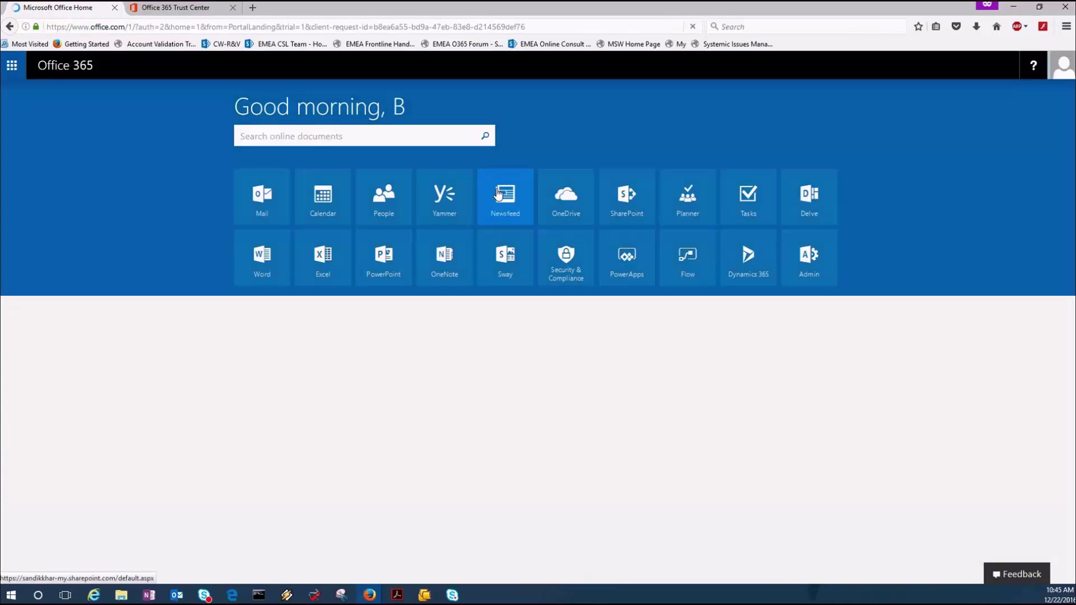
click(815, 292)
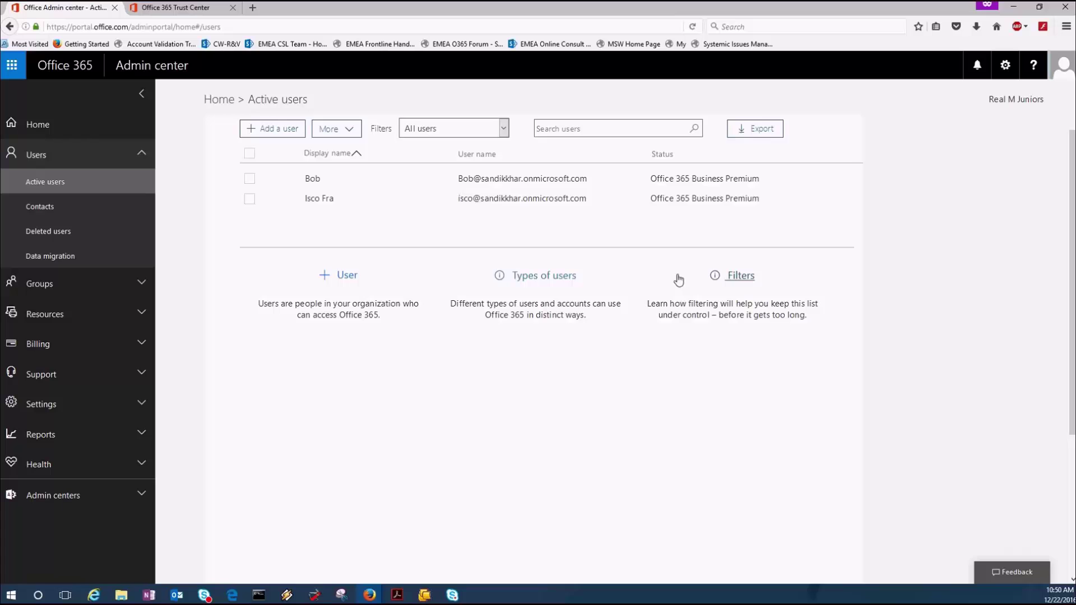
Step: Open Bob's user details and review his contact info, closing it without changes
click(386, 180)
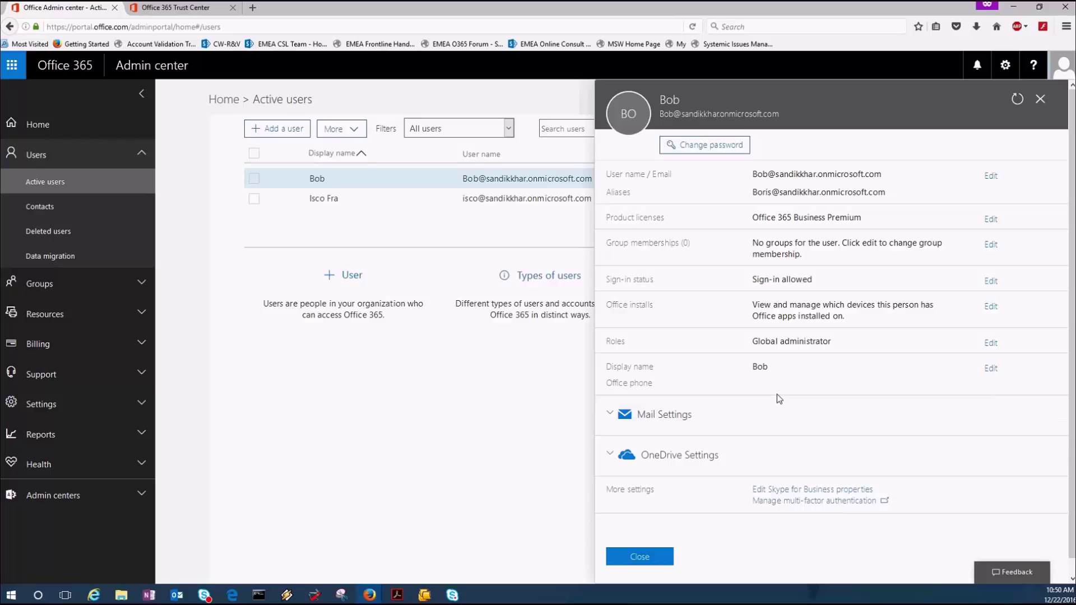
click(991, 369)
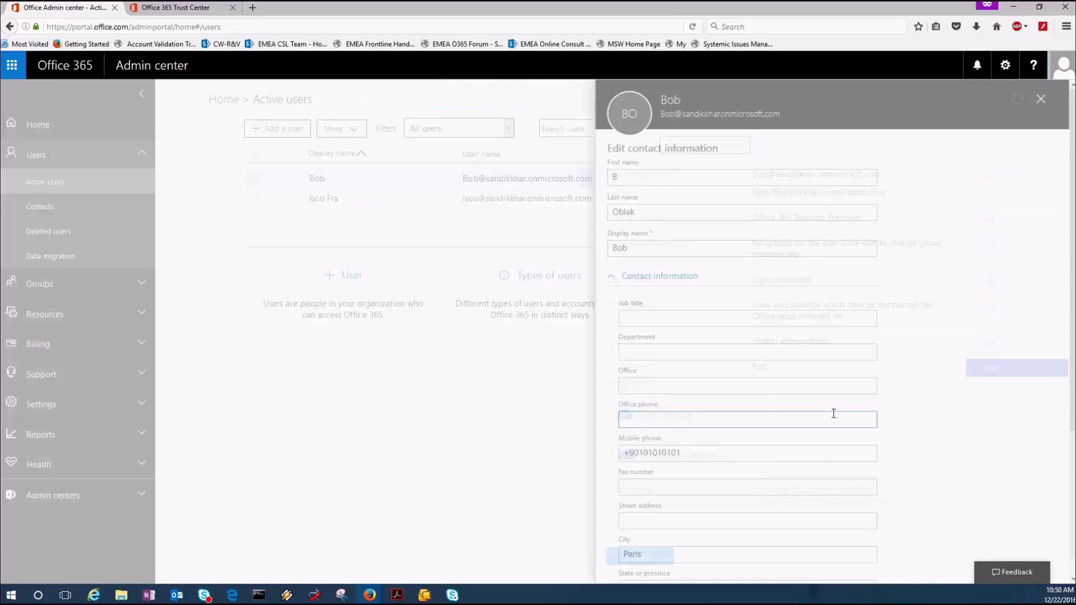
triple_click(709, 453)
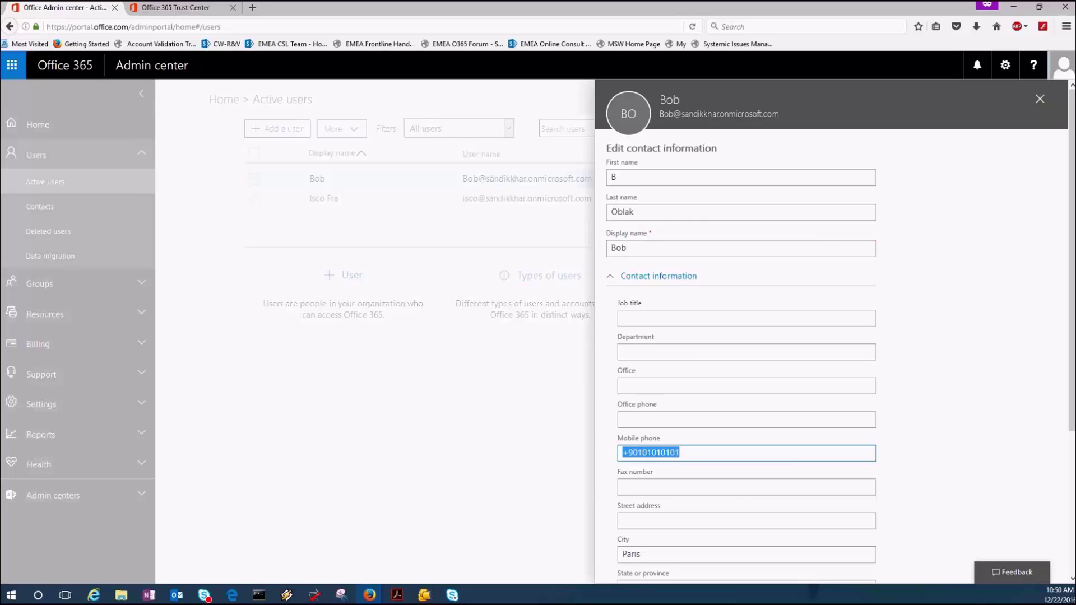
click(1041, 115)
click(1039, 101)
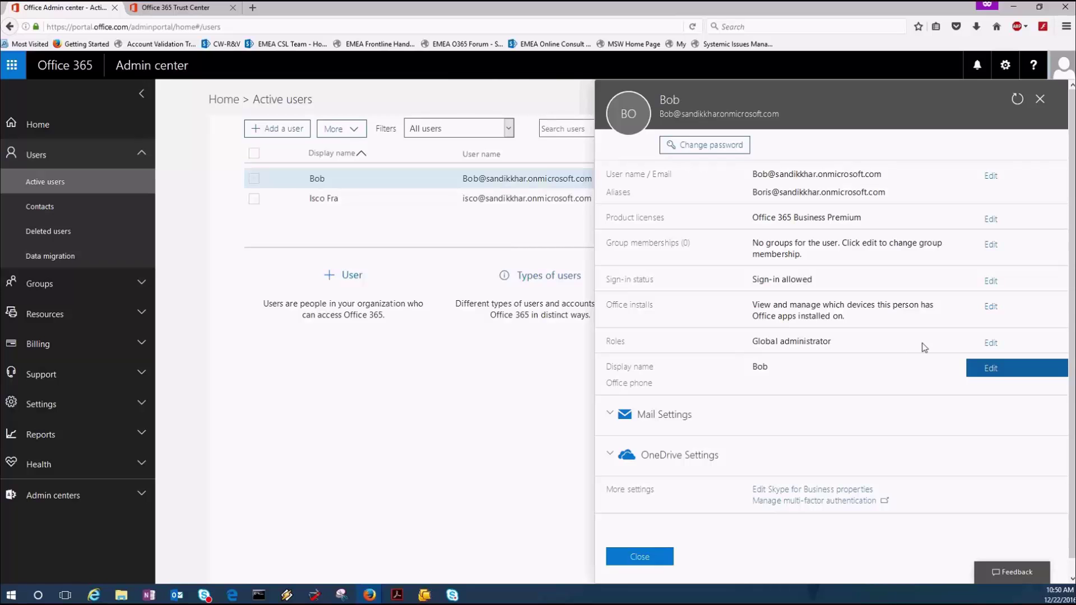
Step: Confirm Bob's alternative email in his role settings, save, and close the details panel
click(973, 344)
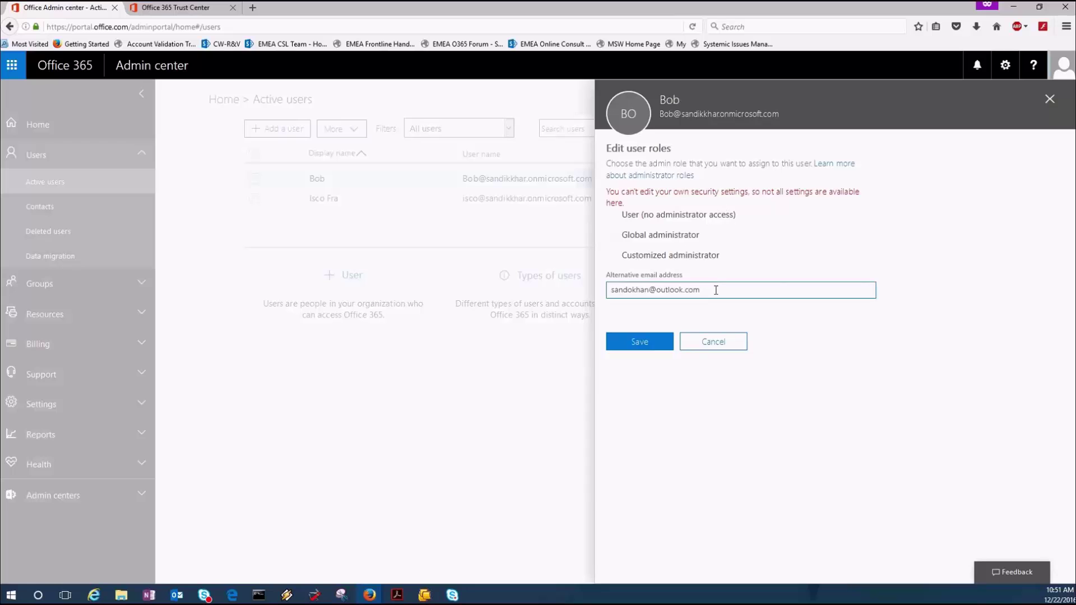
drag(716, 290, 604, 295)
triple_click(638, 277)
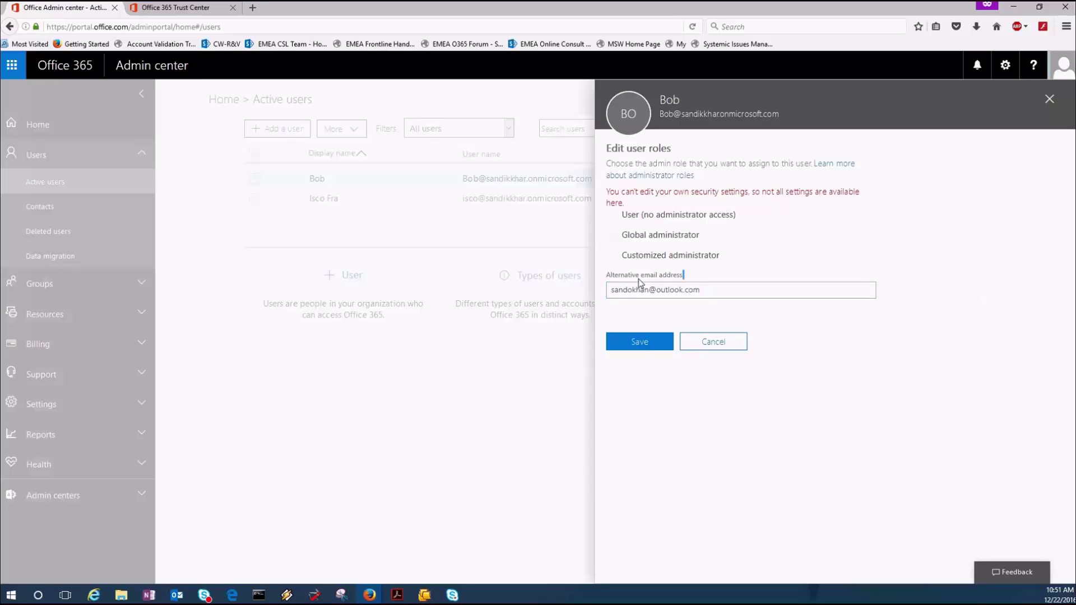
click(641, 344)
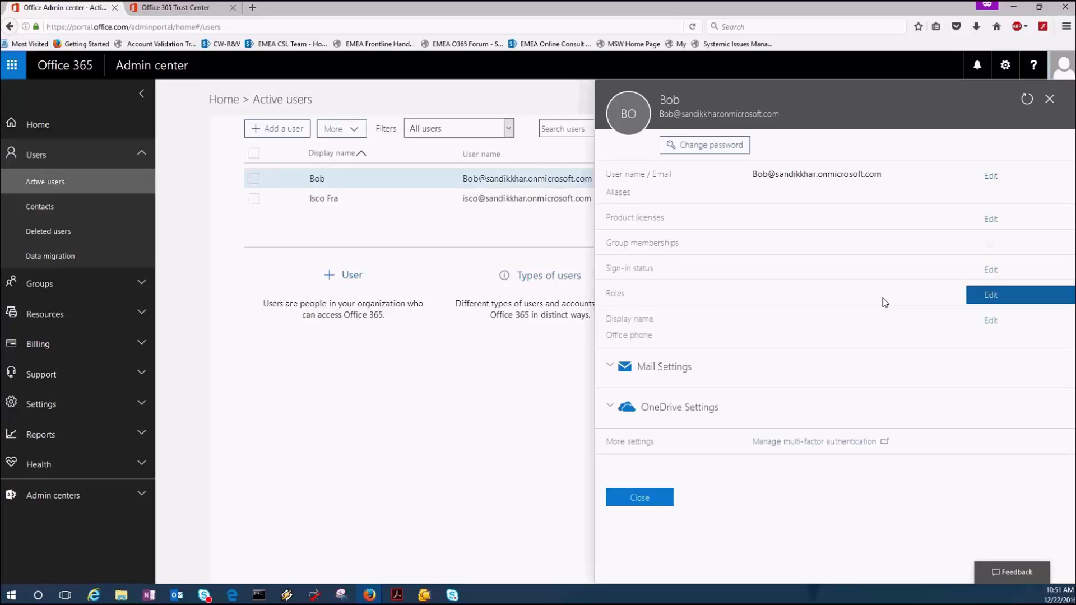
click(1049, 99)
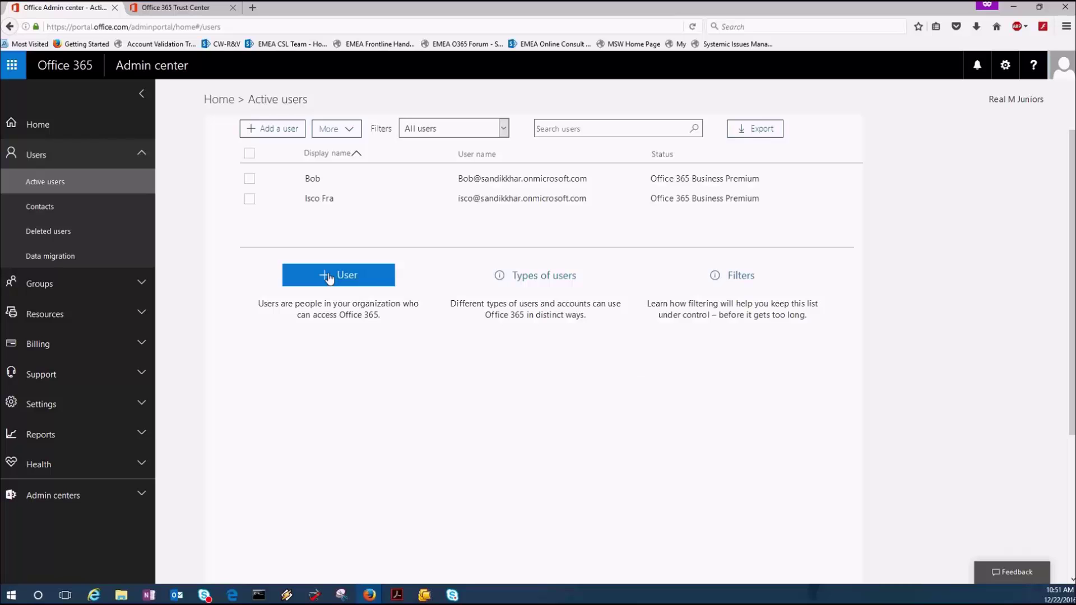
Step: Add user 'admin comp' with user name admin1231, then dismiss the User was added panel
click(274, 128)
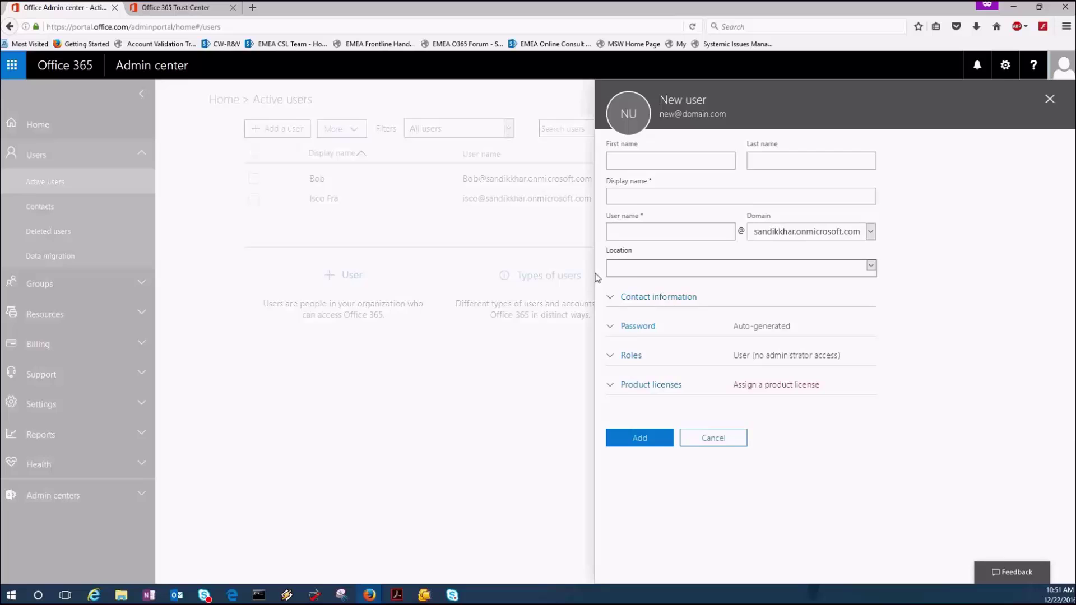
click(643, 162)
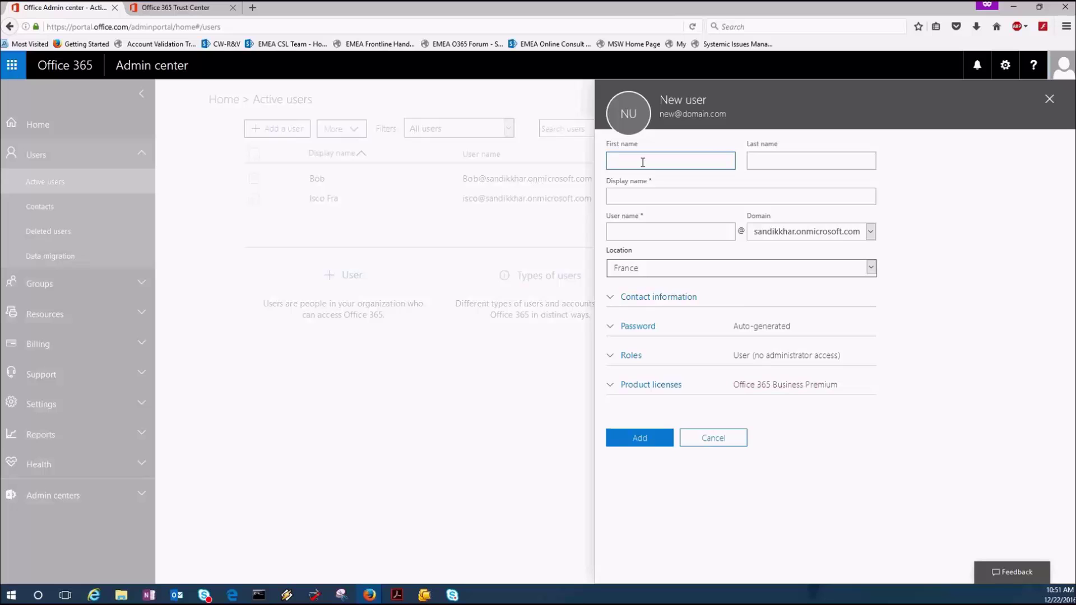
text(adm)
text(in)
key(Tab)
text(comp)
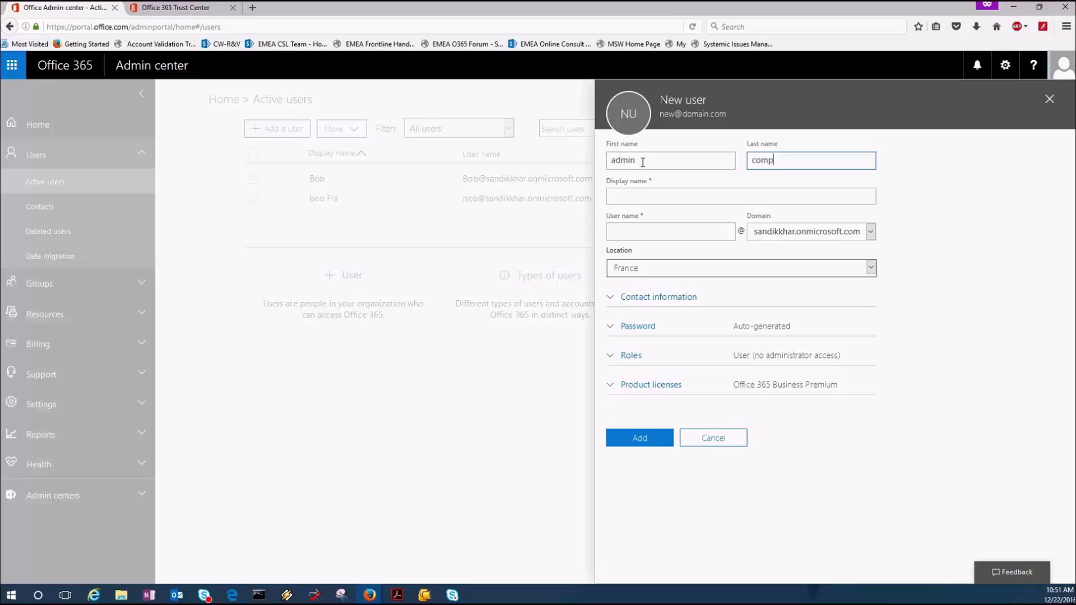
key(Tab)
key(Tab)
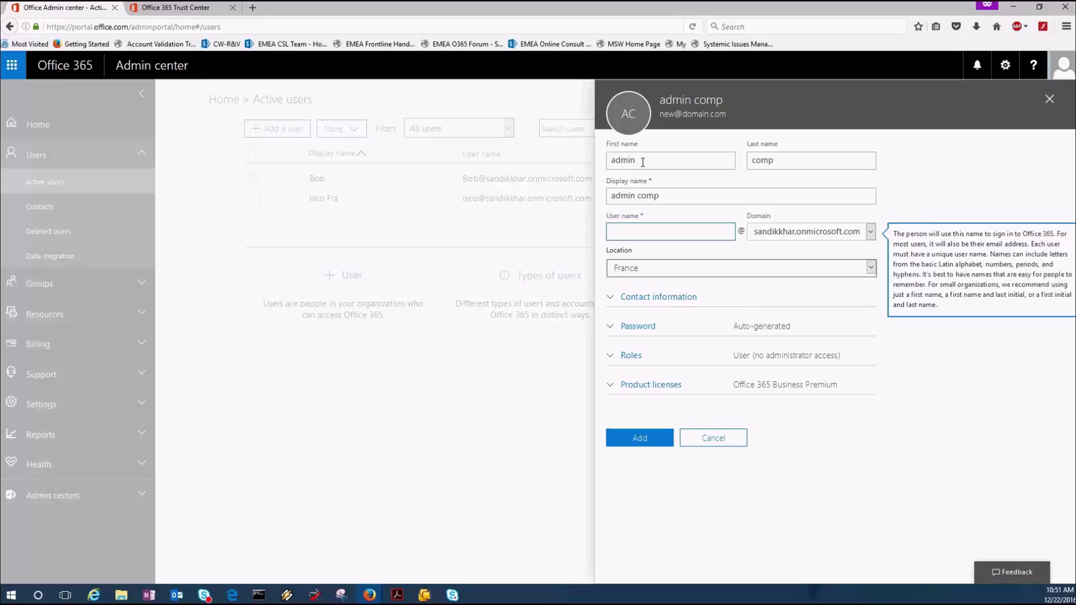
text(admin)
text(1231)
click(667, 353)
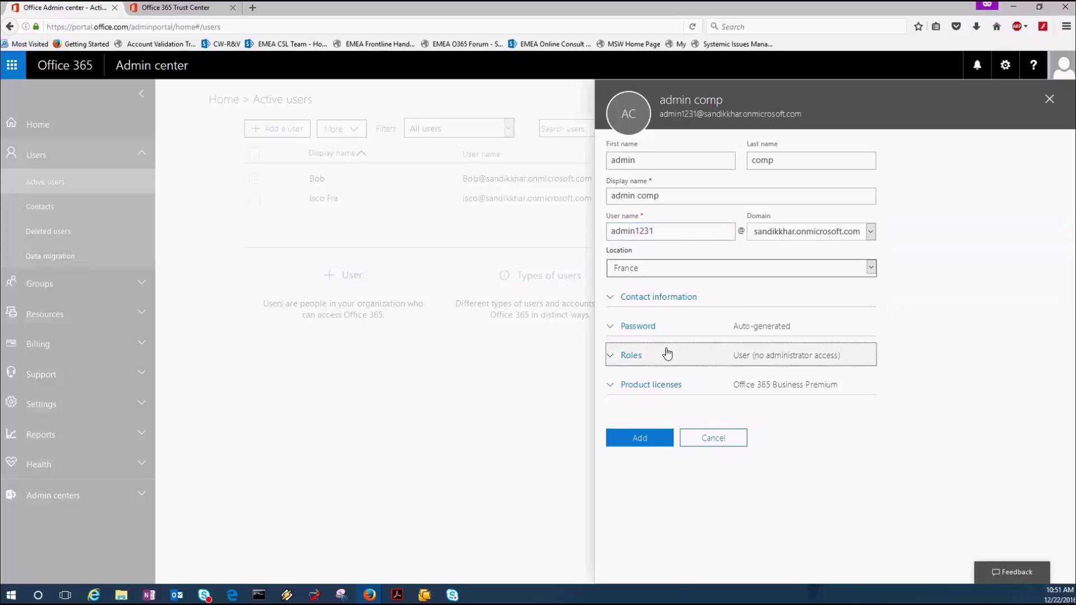
key(Return)
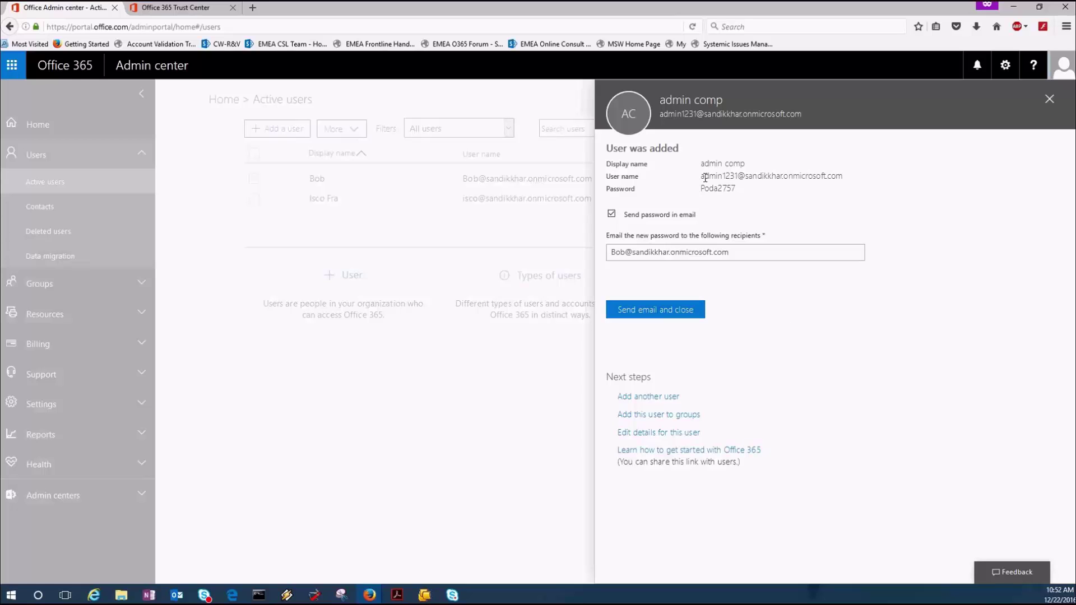
drag(705, 178, 836, 176)
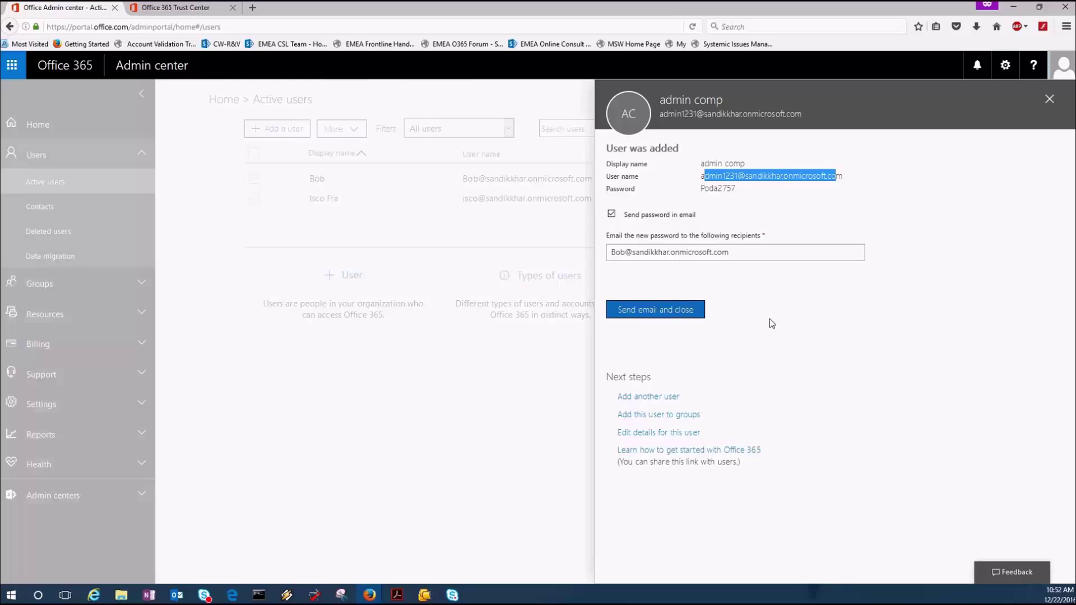
key(Escape)
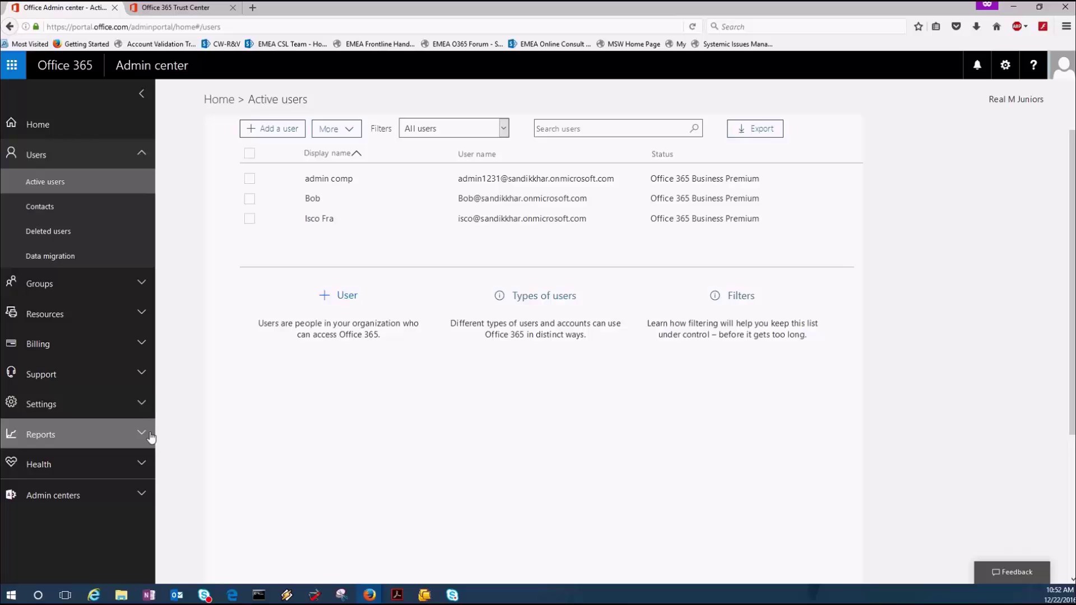
Step: Open Settings > Security & privacy and review its self-service password reset section
click(143, 403)
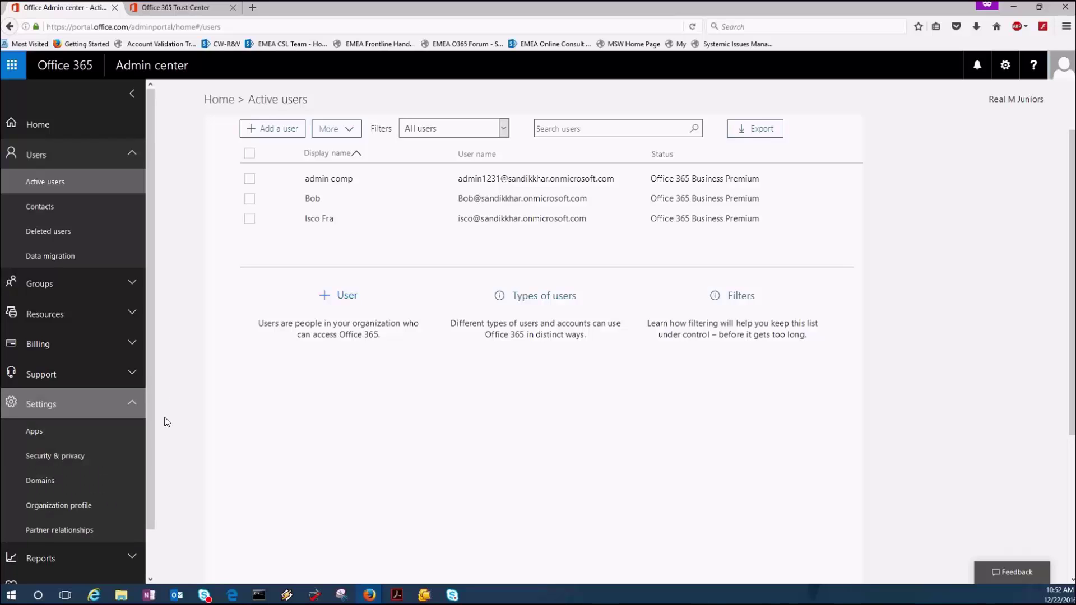
click(80, 456)
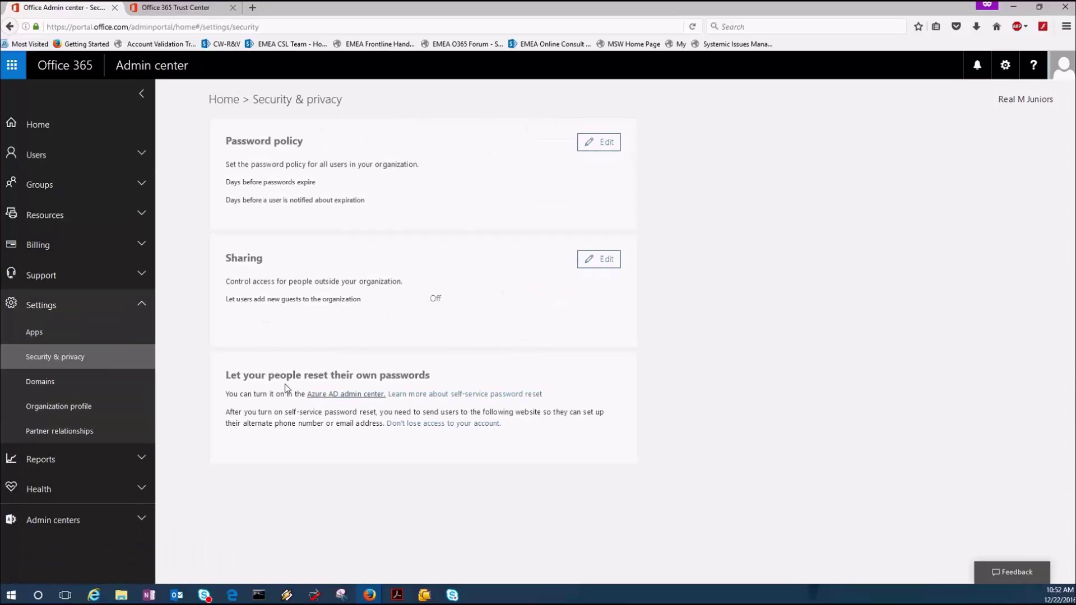
drag(226, 376, 381, 379)
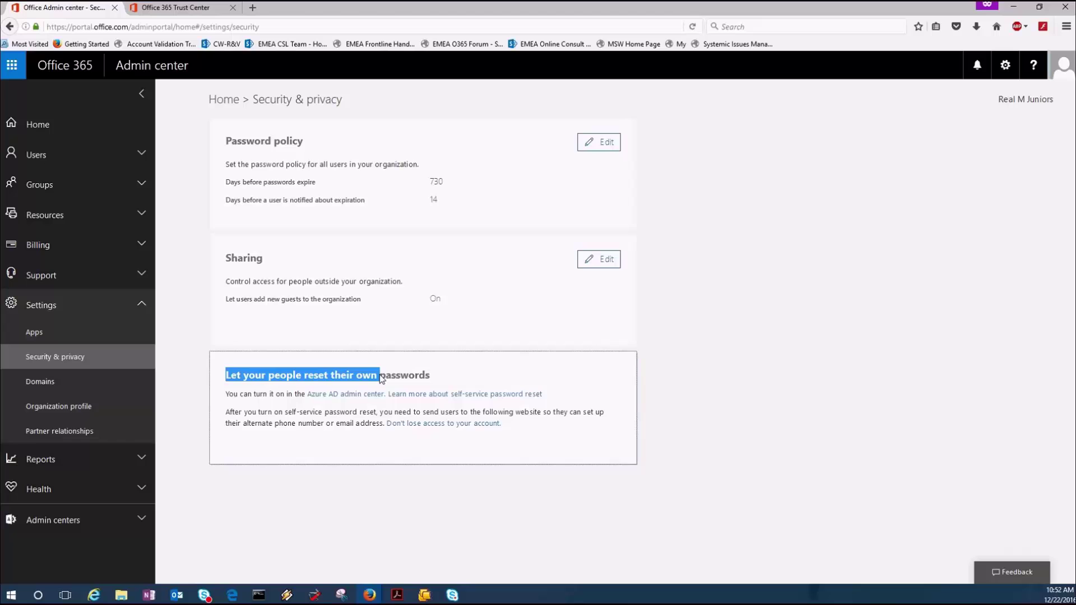
click(447, 375)
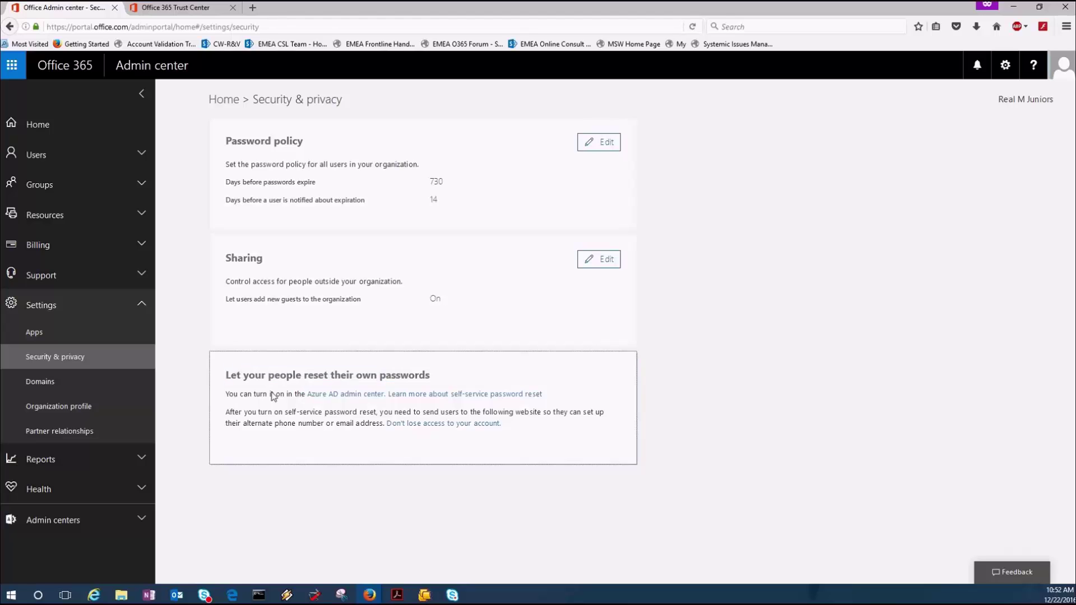